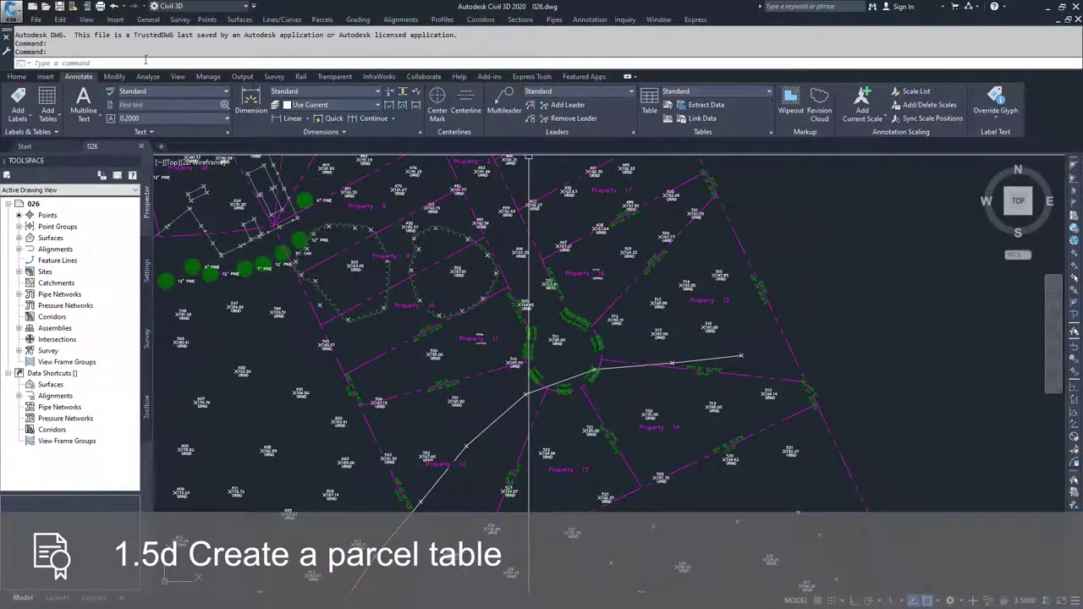
Start a parcel segment table from the Add Tables Parcel menu
left_click(55, 118)
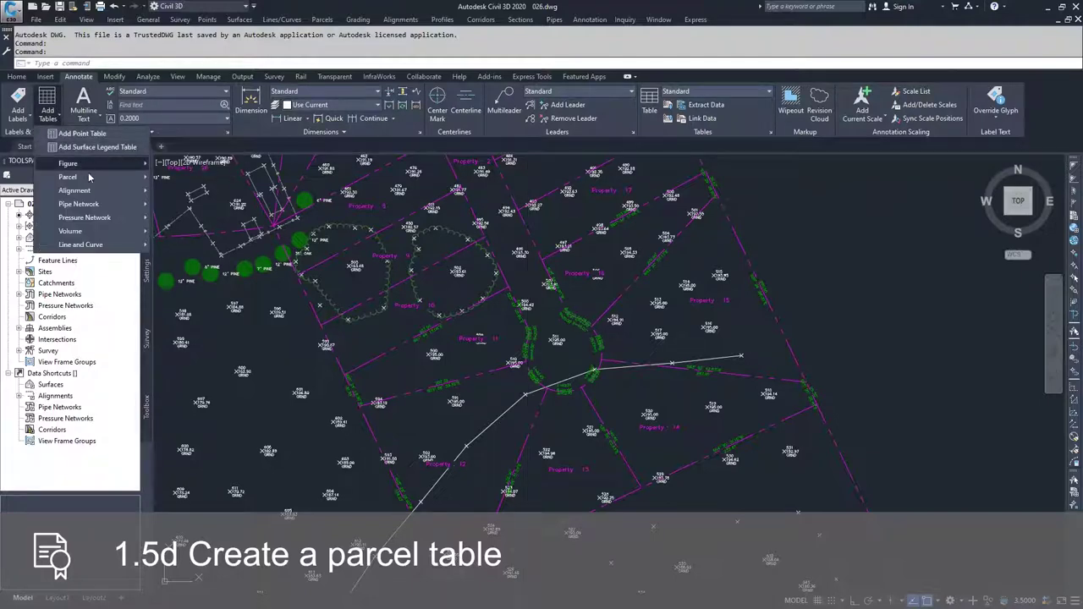
mouse_move(91, 178)
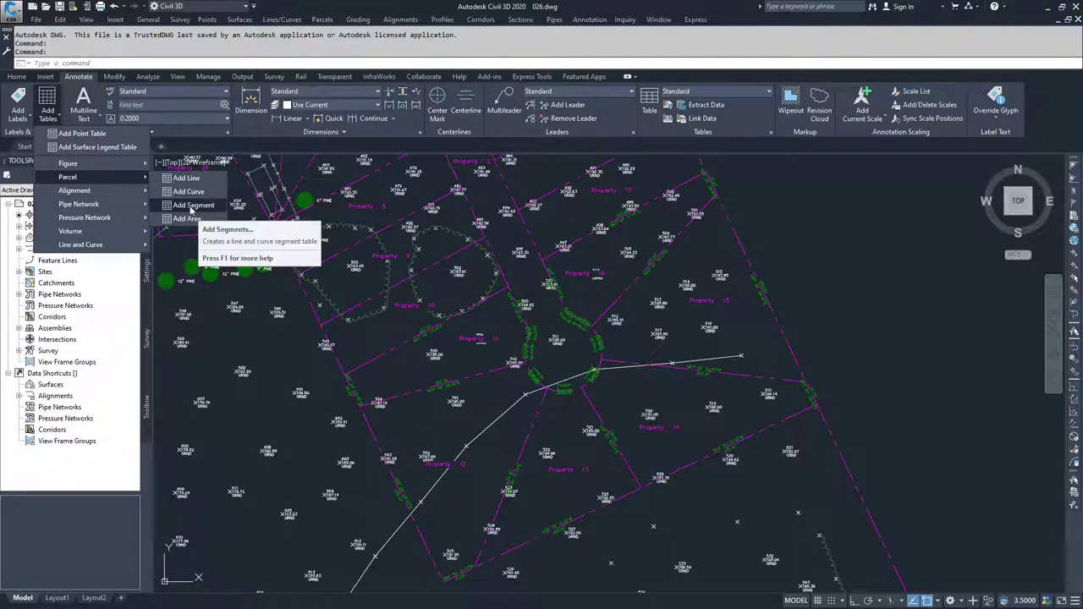
left_click(193, 206)
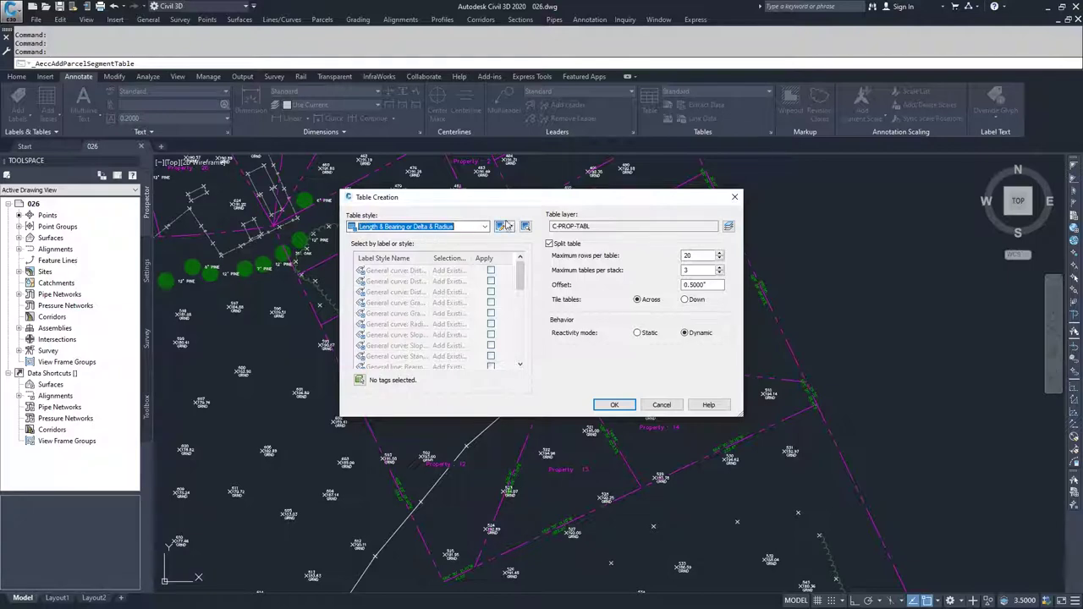
Edit the current Length & Bearing or Delta & Radius table style, moving its editor aside
left_click(507, 227)
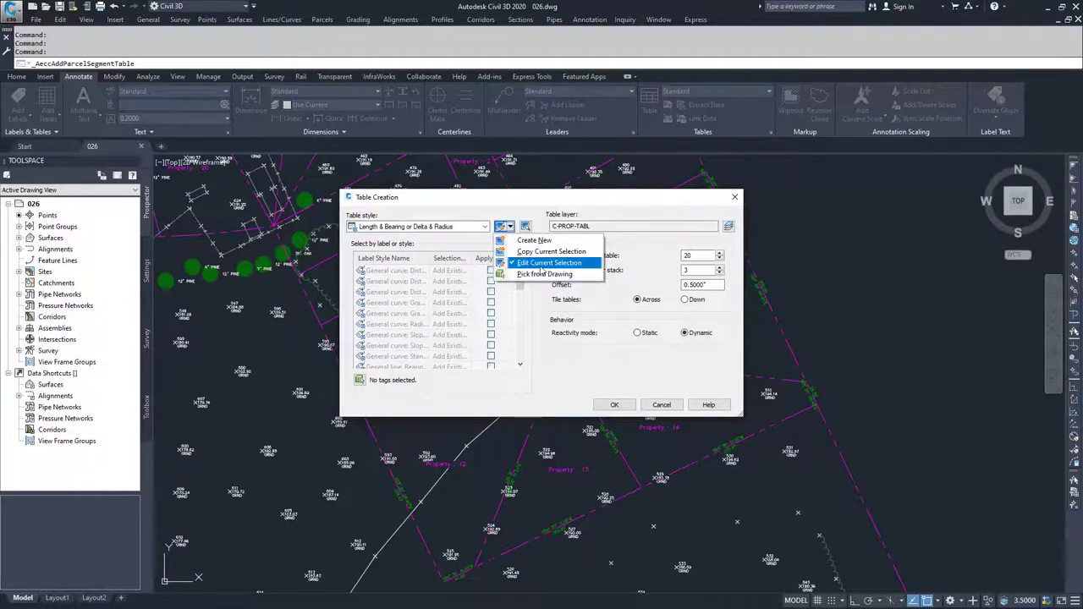
left_click(548, 263)
left_click_drag(478, 181, 852, 183)
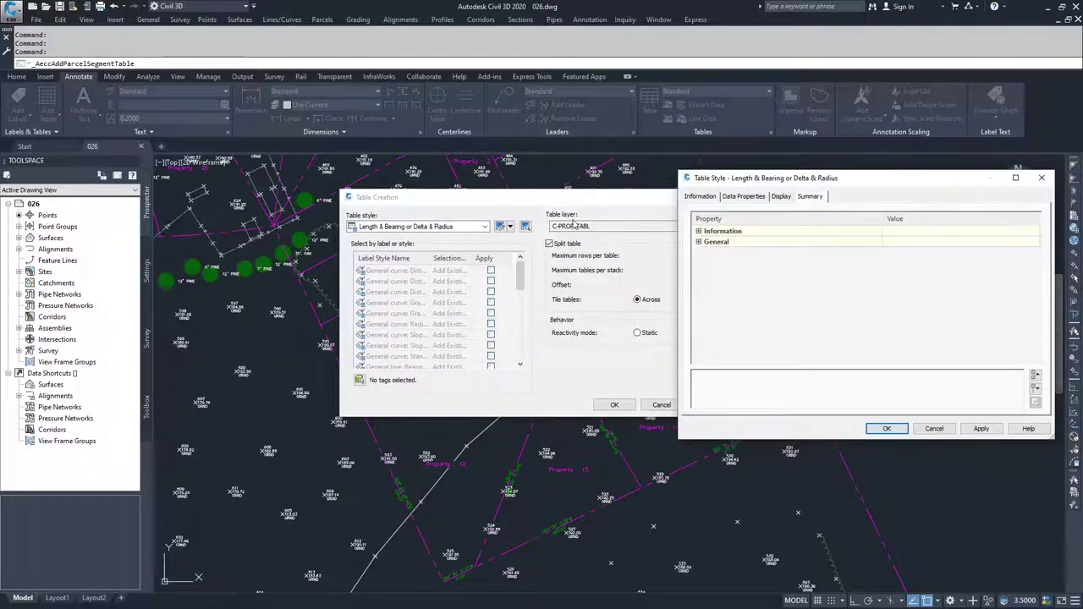
In Data Properties, add a new column after Radius and select its Value: Line cell
left_click(744, 197)
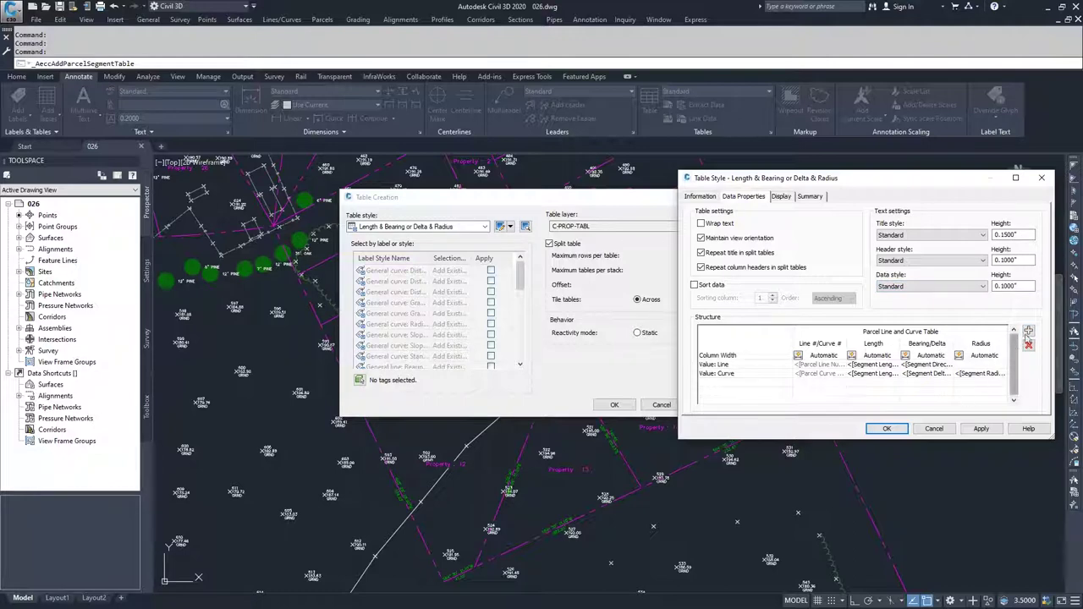
left_click(1028, 331)
left_click_drag(952, 400, 988, 400)
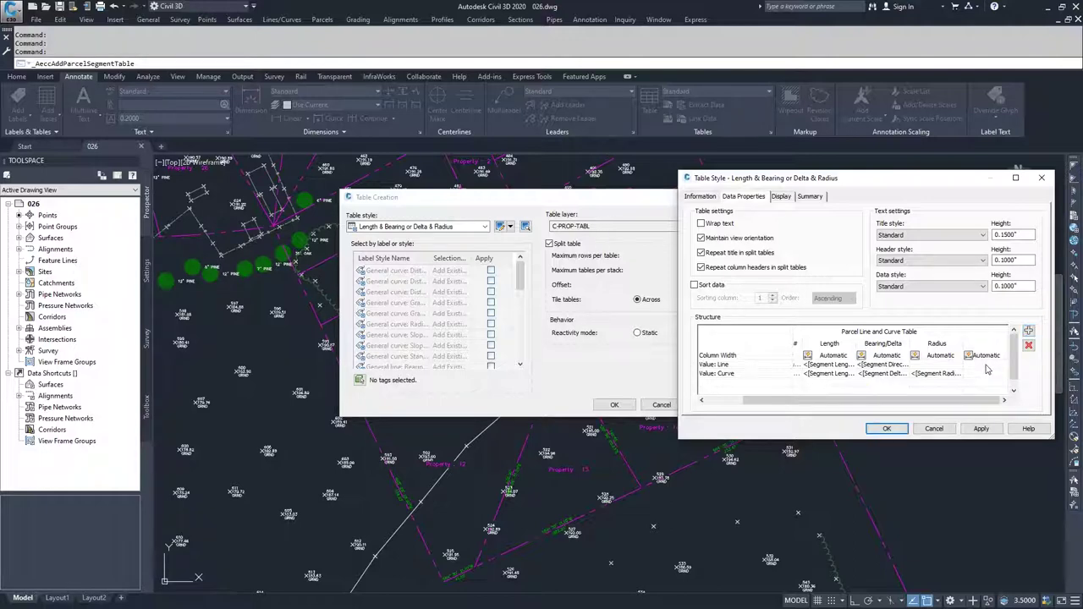
left_click(986, 366)
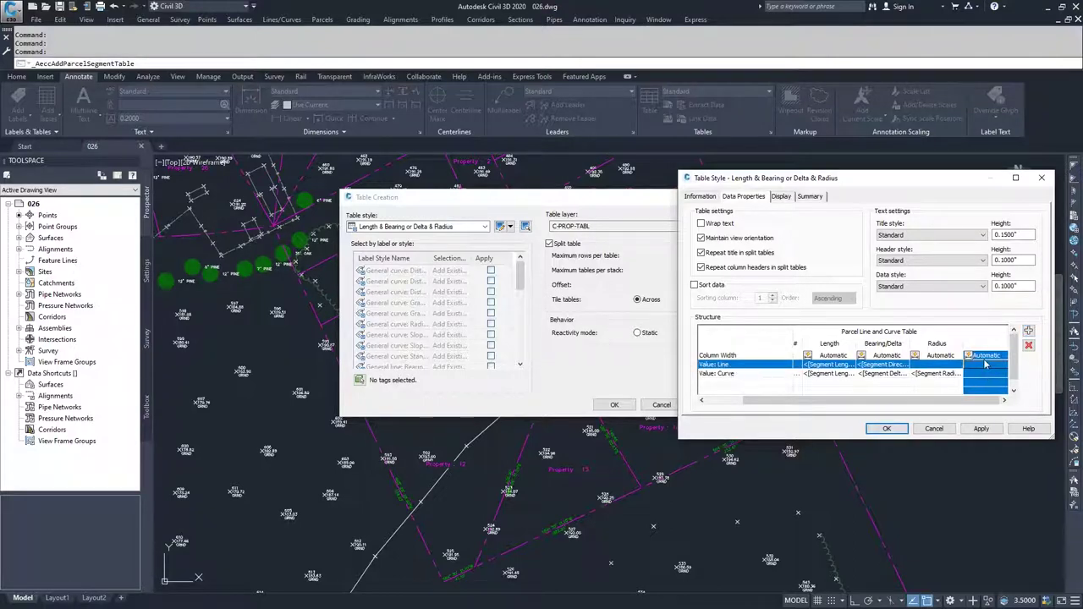
double_click(986, 364)
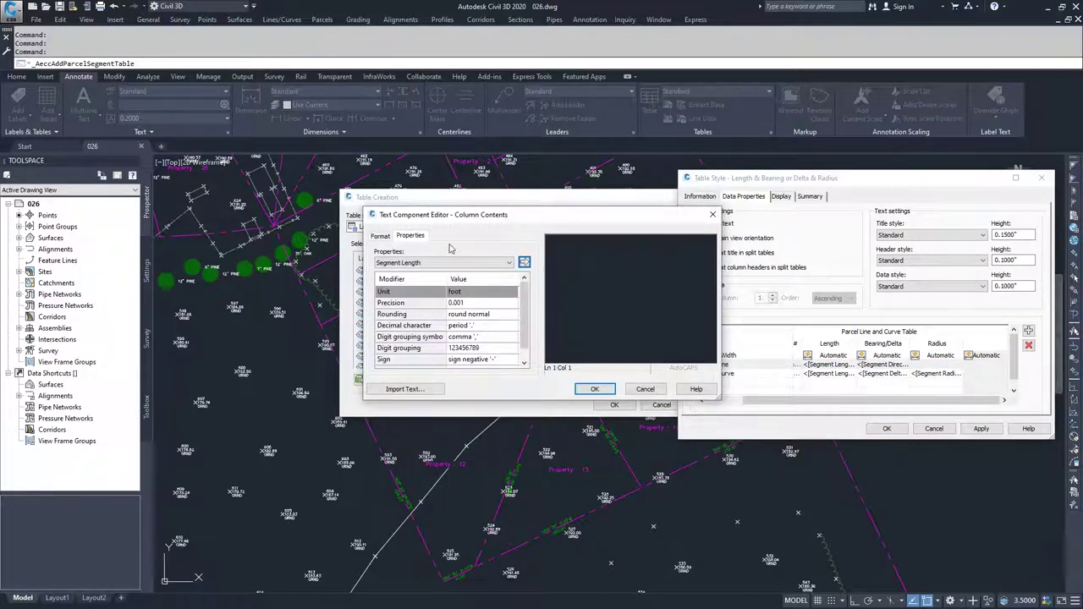
left_click_drag(455, 220, 605, 208)
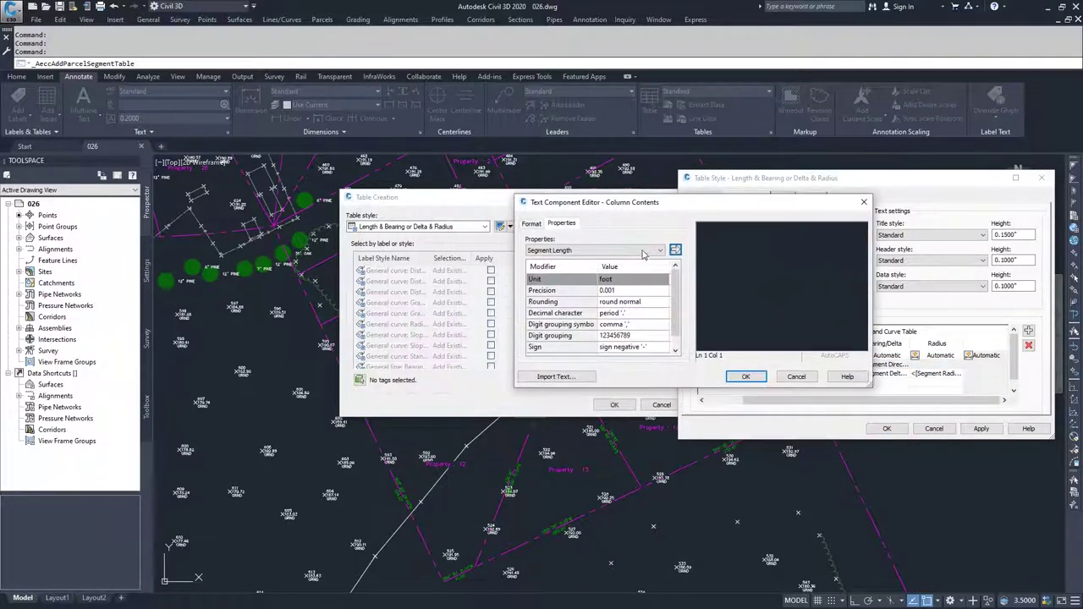
left_click(644, 251)
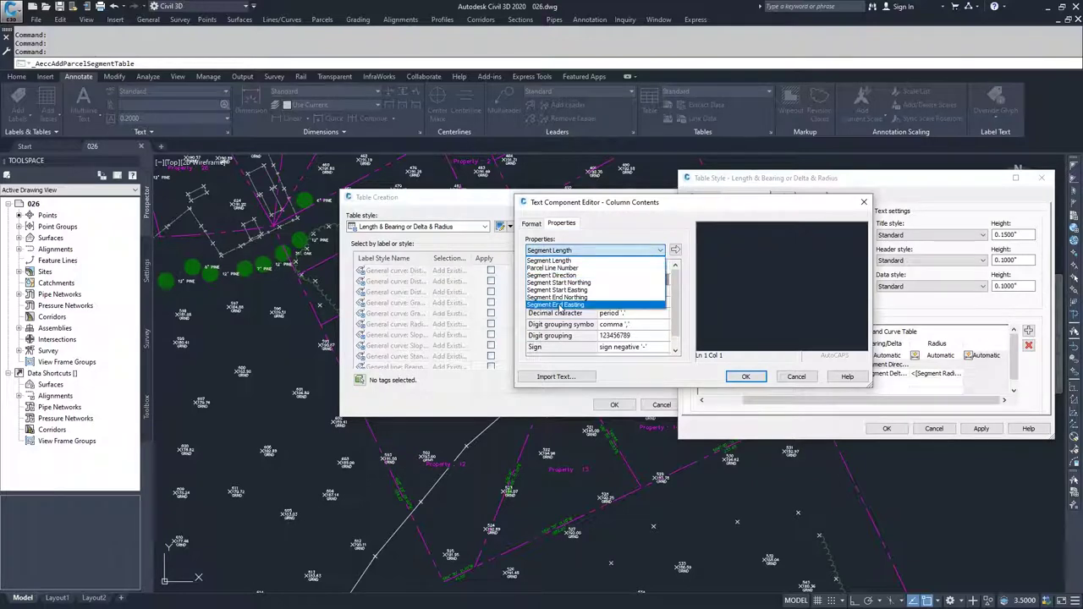
left_click(798, 378)
left_click(798, 378)
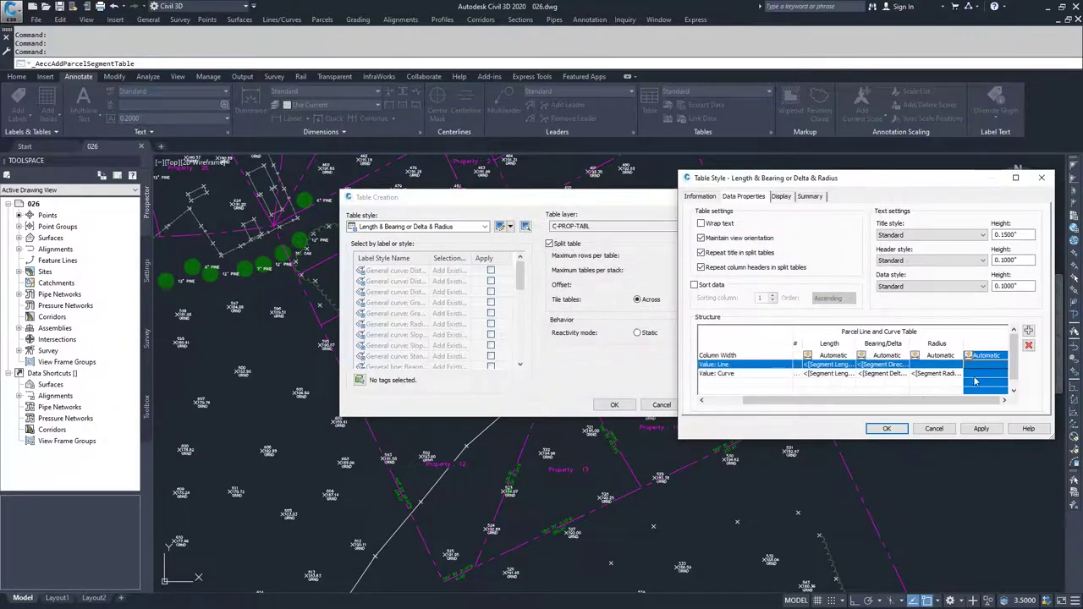
double_click(982, 365)
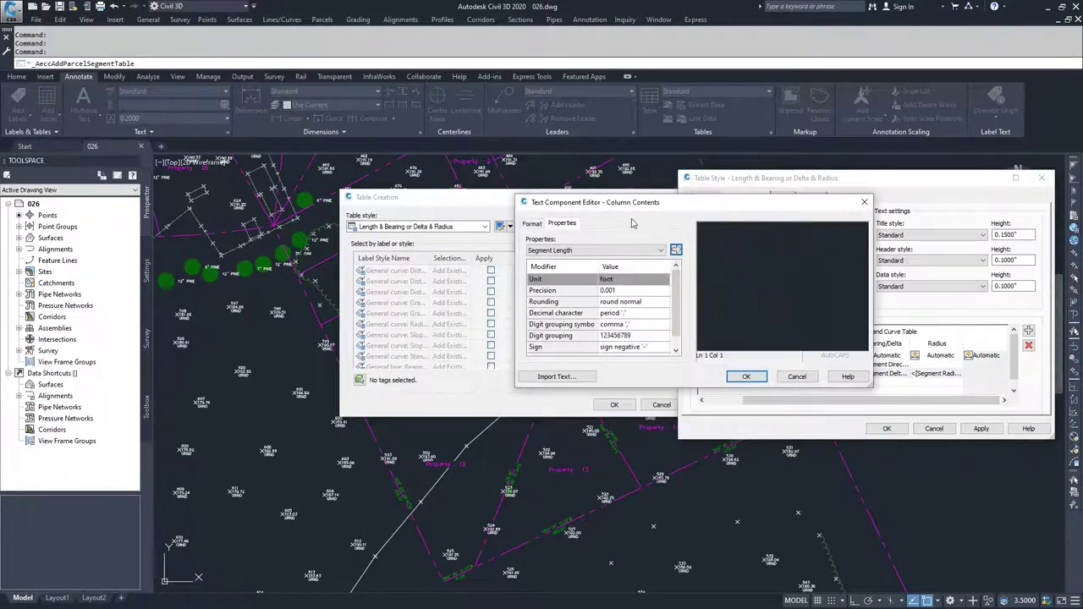
left_click(626, 250)
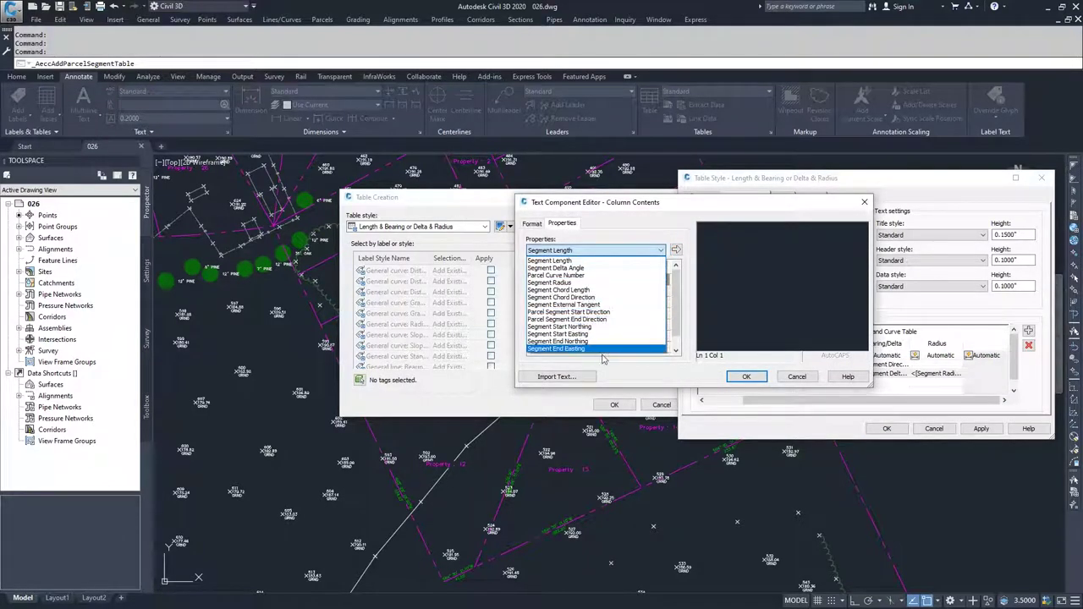
left_click(792, 383)
left_click(798, 380)
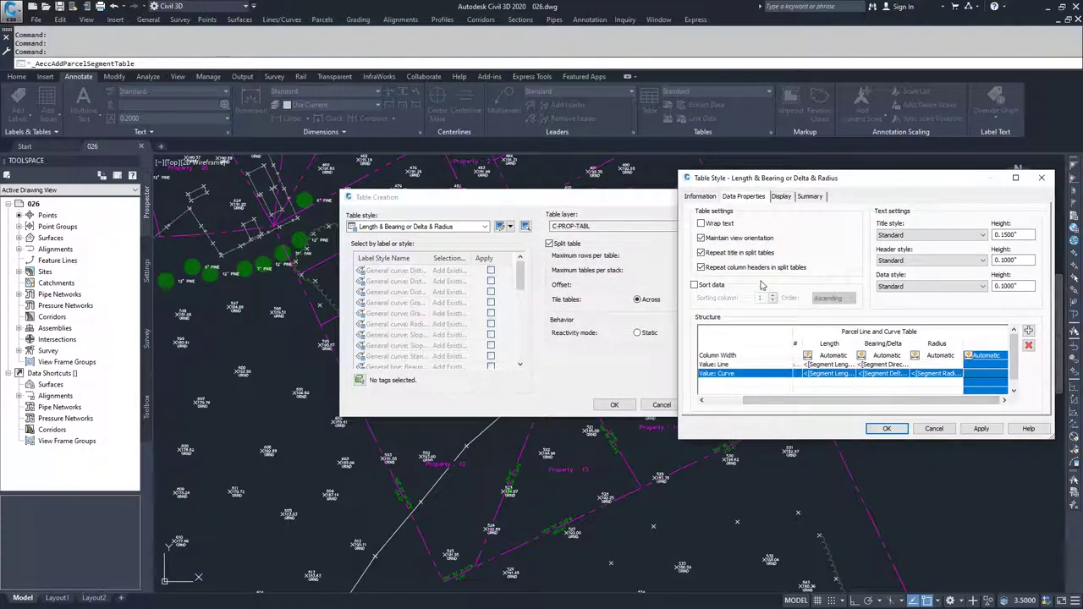
left_click(933, 429)
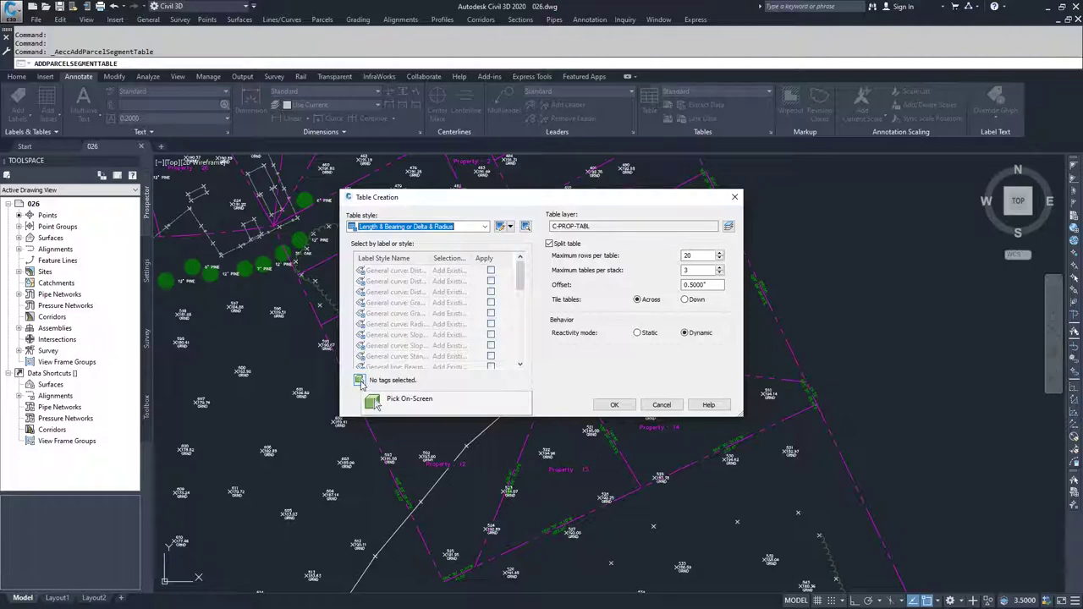
Window-select the 25 parcel segment labels in the central parcels on screen
left_click(361, 380)
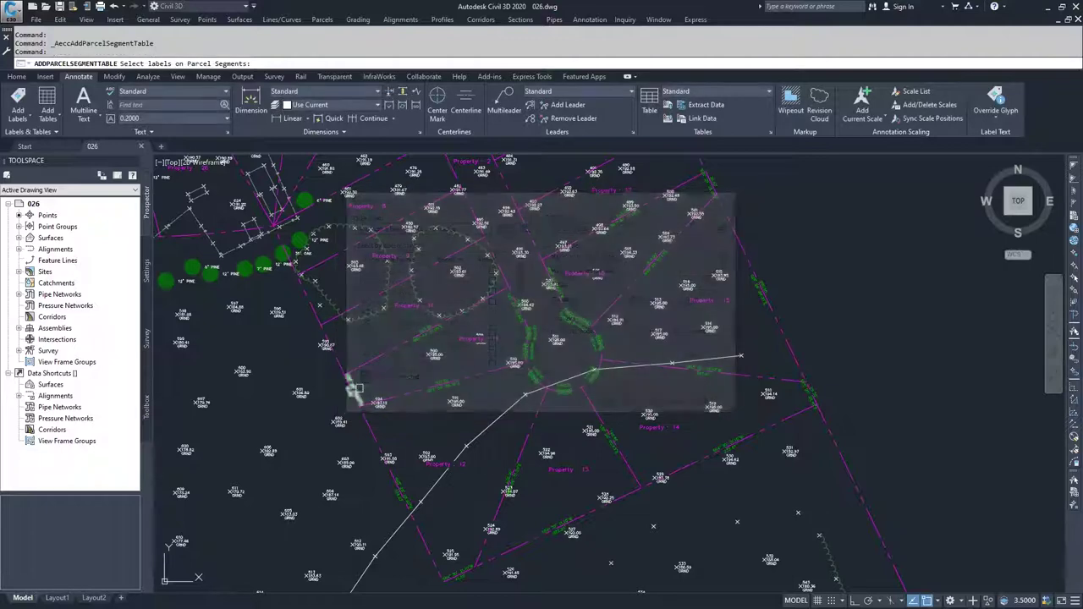
scroll(303, 297, "down", 3)
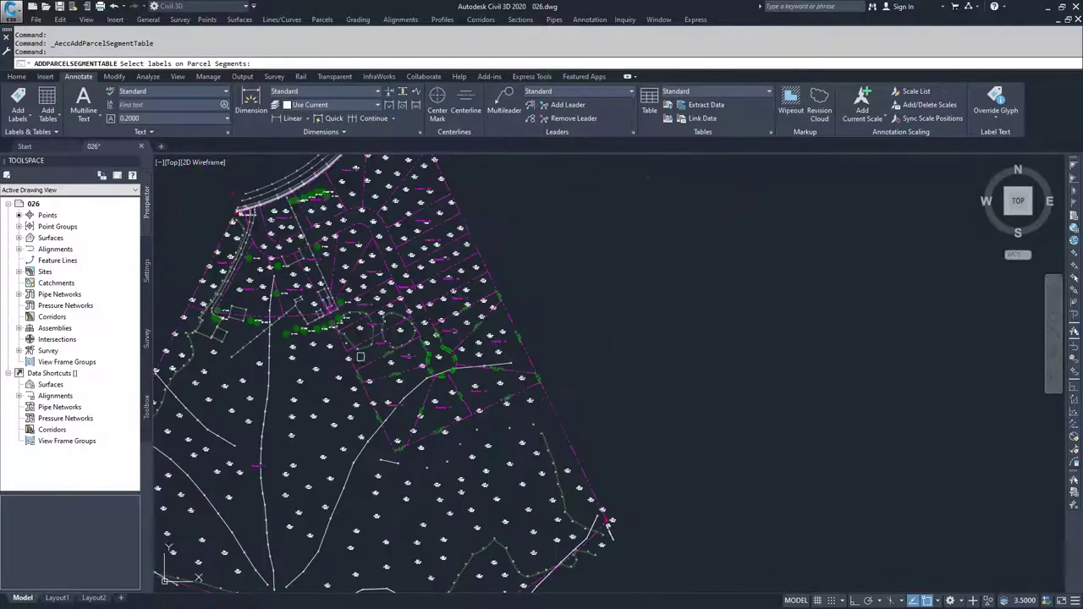
left_click(287, 279)
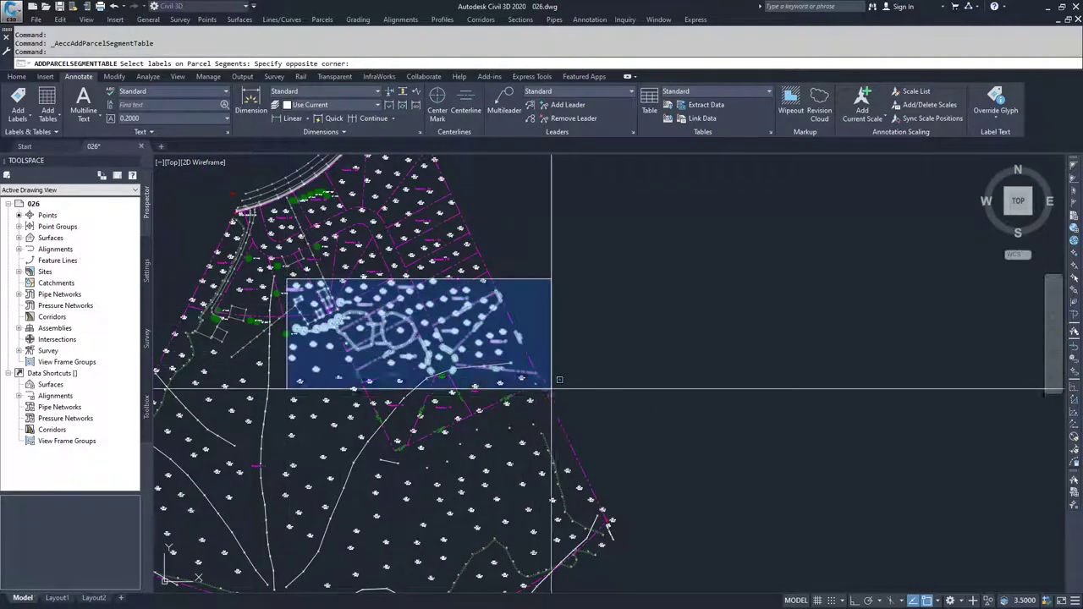
left_click(581, 457)
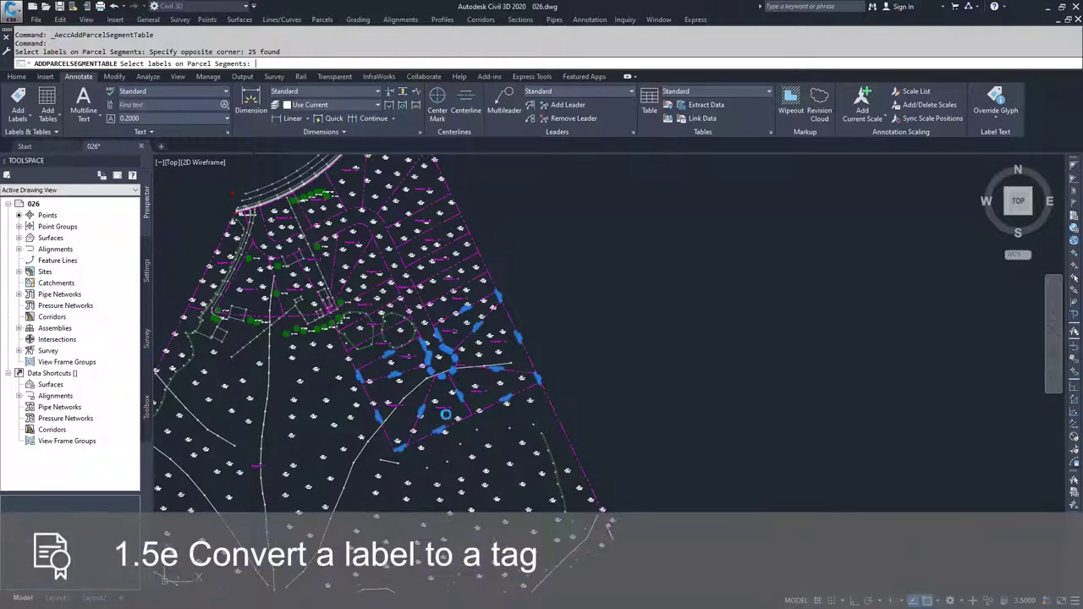
key("Return")
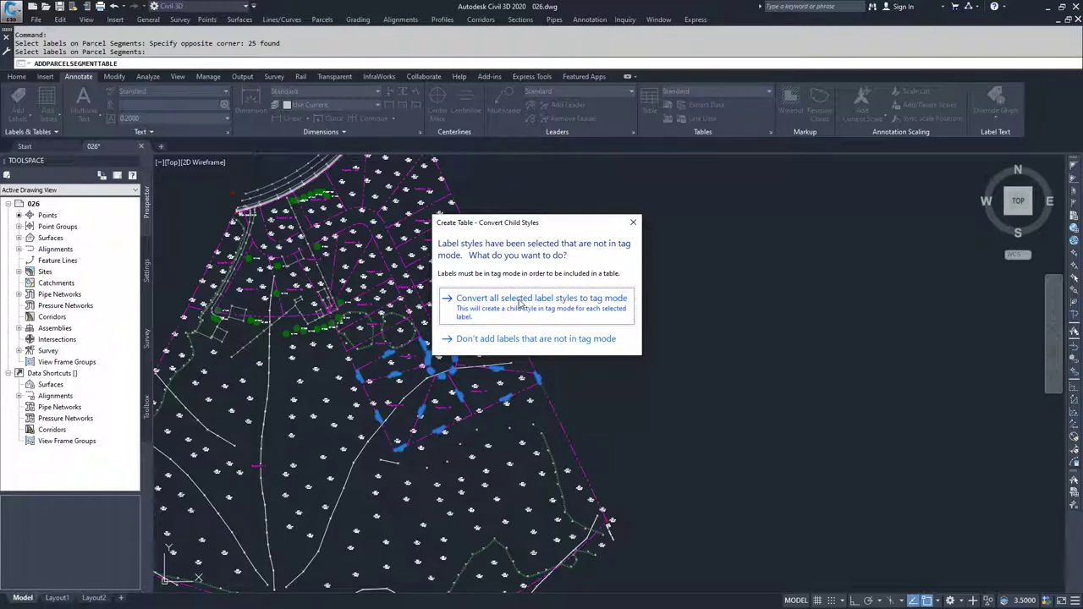
Convert all selected label styles to tag mode and confirm the table creation settings
left_click(520, 303)
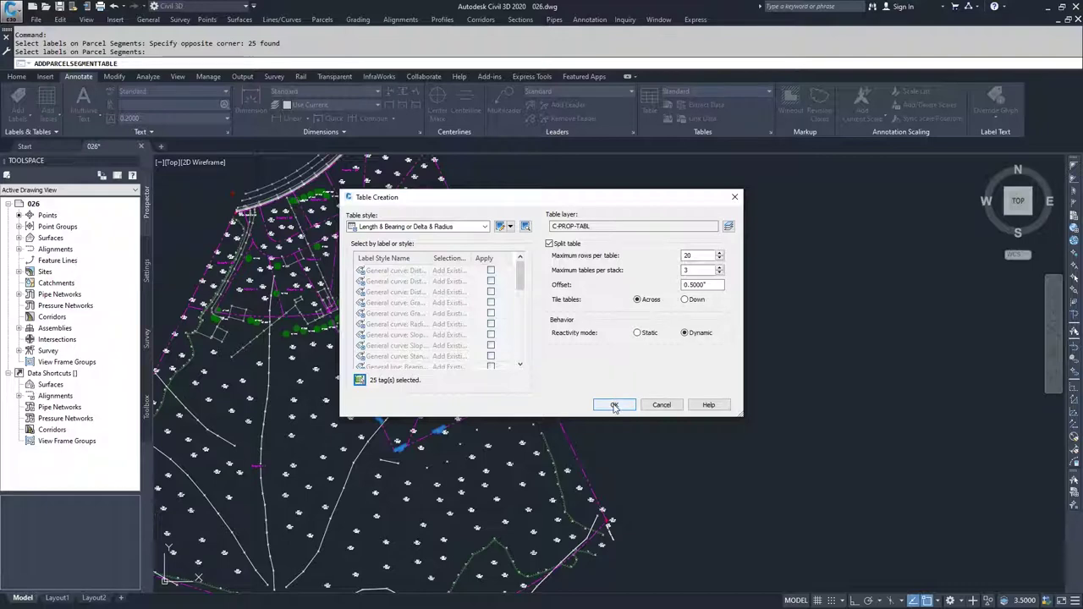
left_click(614, 405)
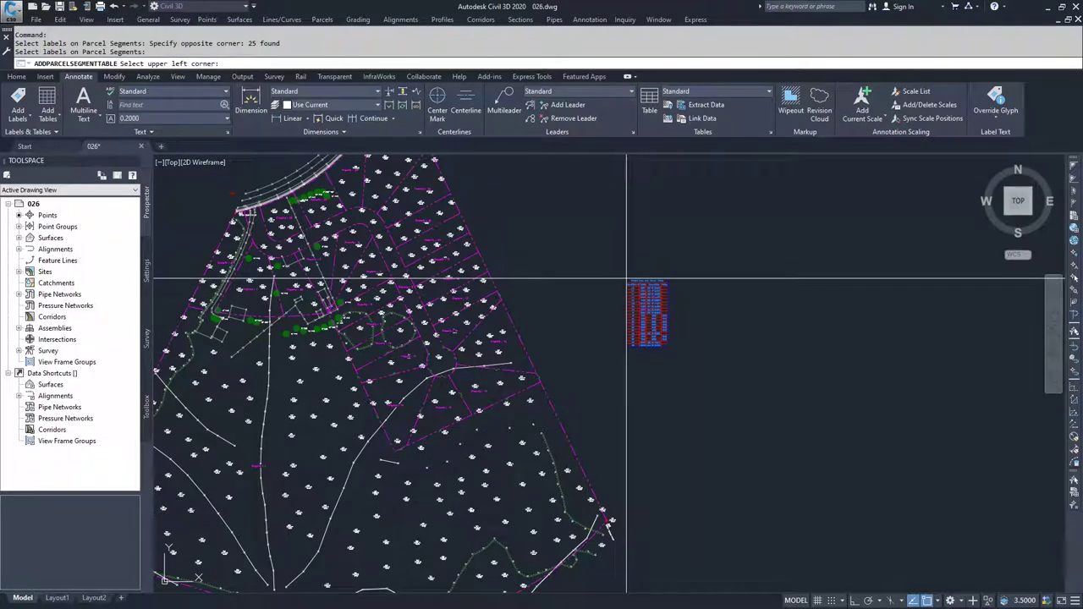
Place the Parcel Line and Curve table right of the parcels and zoom to inspect it
left_click(626, 278)
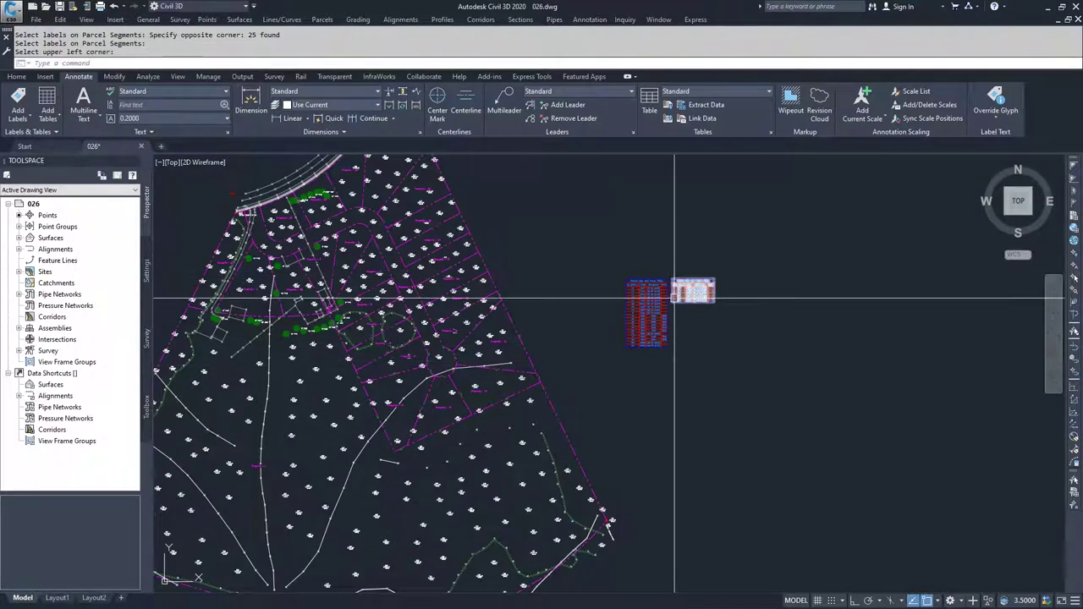
scroll(672, 300, "up", 4)
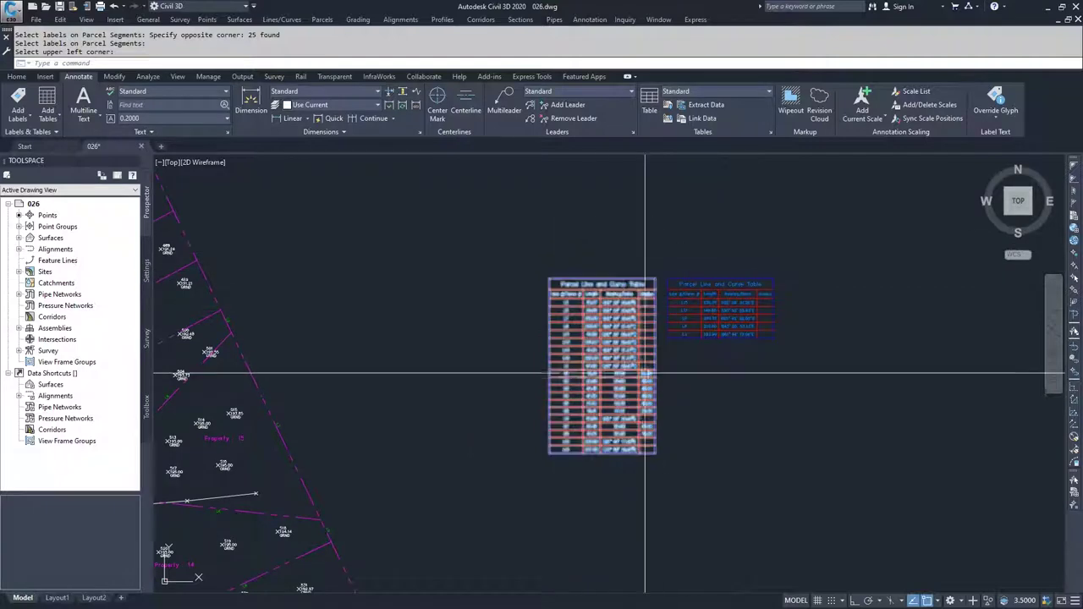
scroll(644, 372, "up", 3)
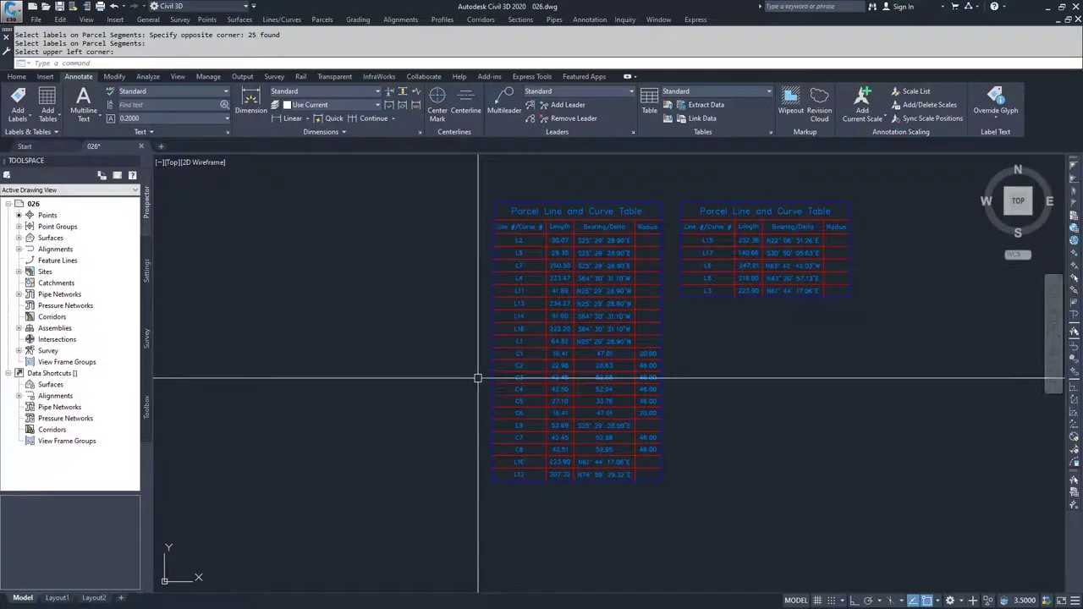
scroll(483, 313, "down", 2)
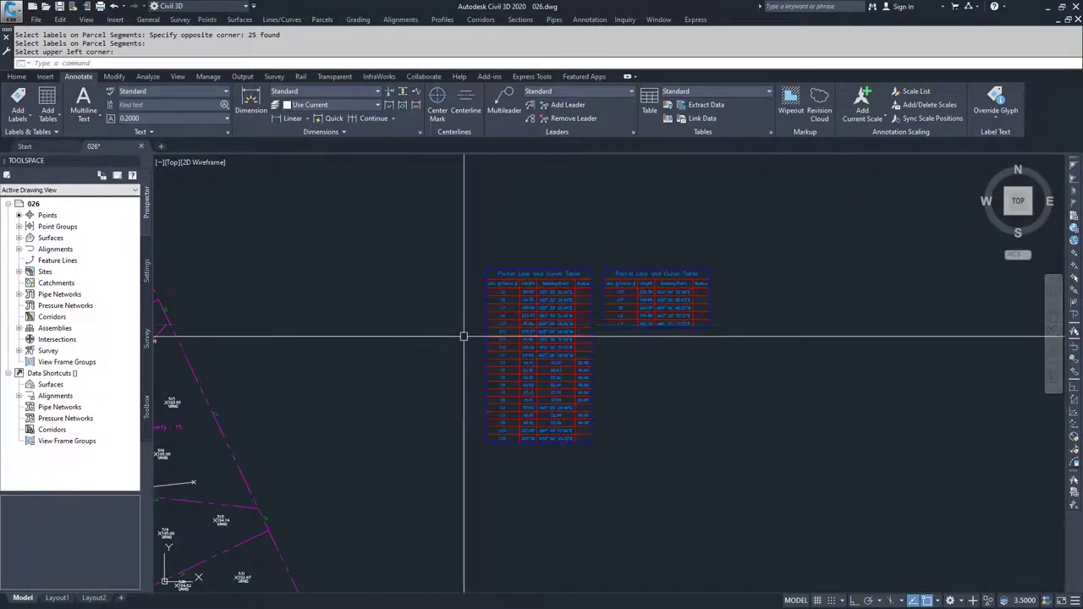
scroll(465, 332, "up", 2)
scroll(467, 314, "down", 4)
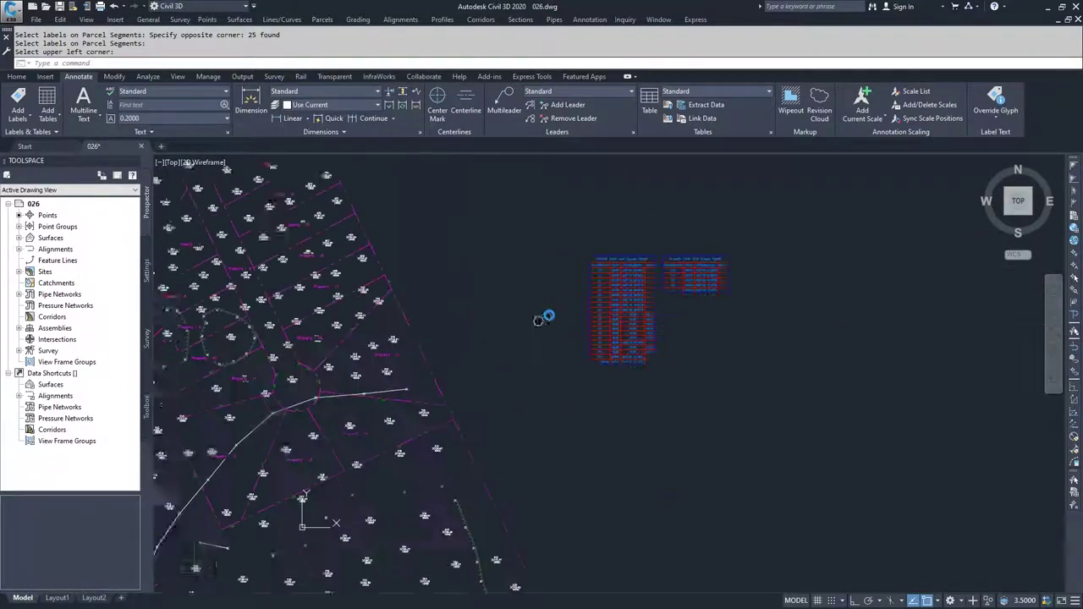
scroll(393, 337, "up", 6)
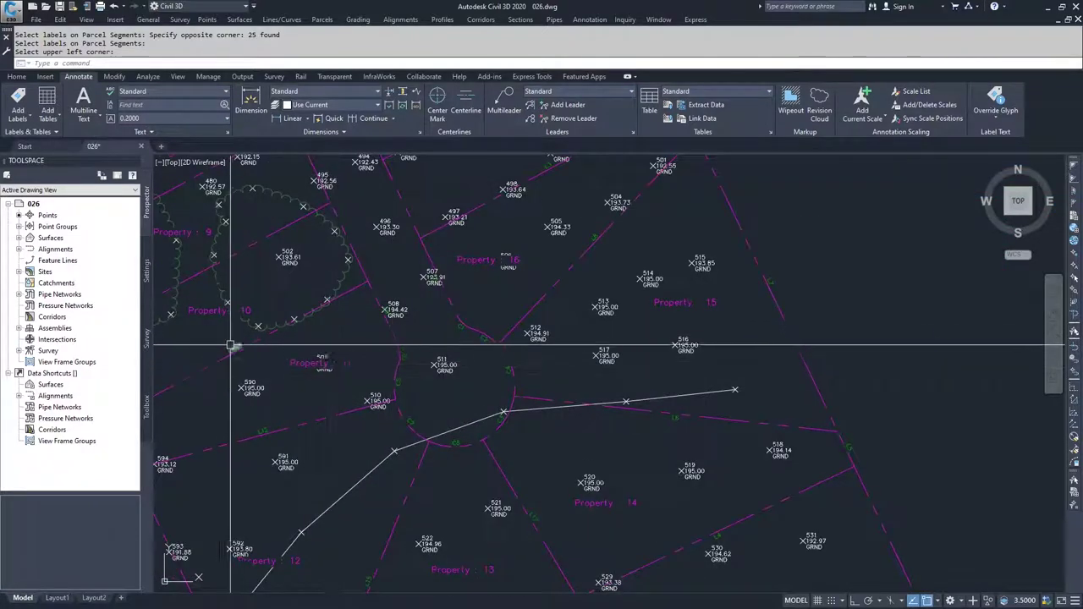